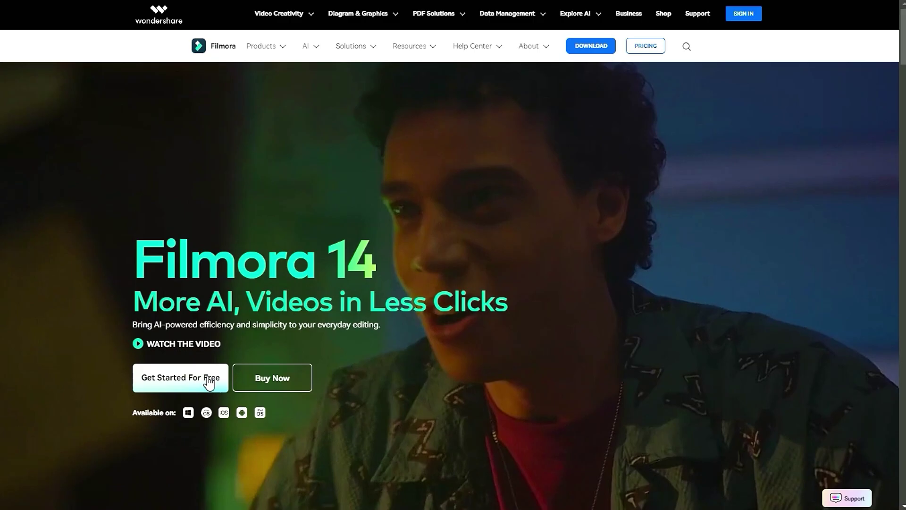
- Save the free Filmora installer and subscribe to Filmora for Creators with All notifications
left_click(209, 382)
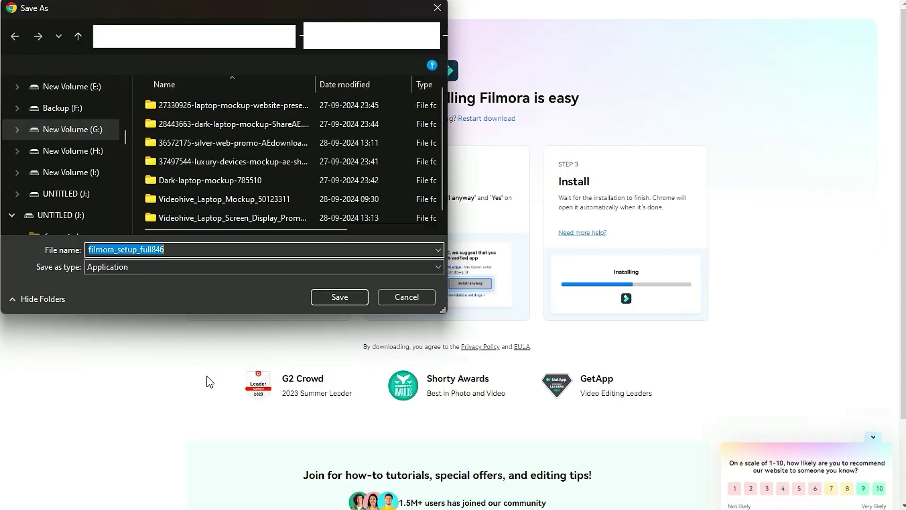
left_click(343, 297)
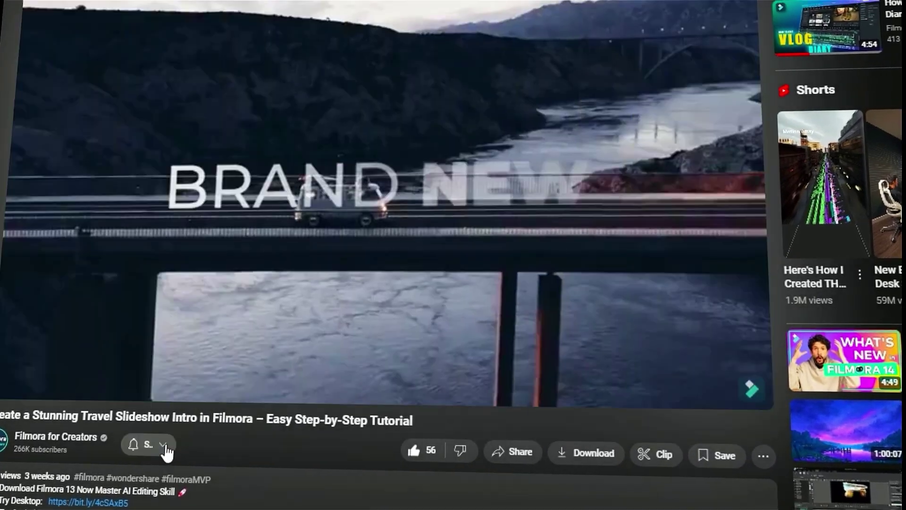
left_click(144, 442)
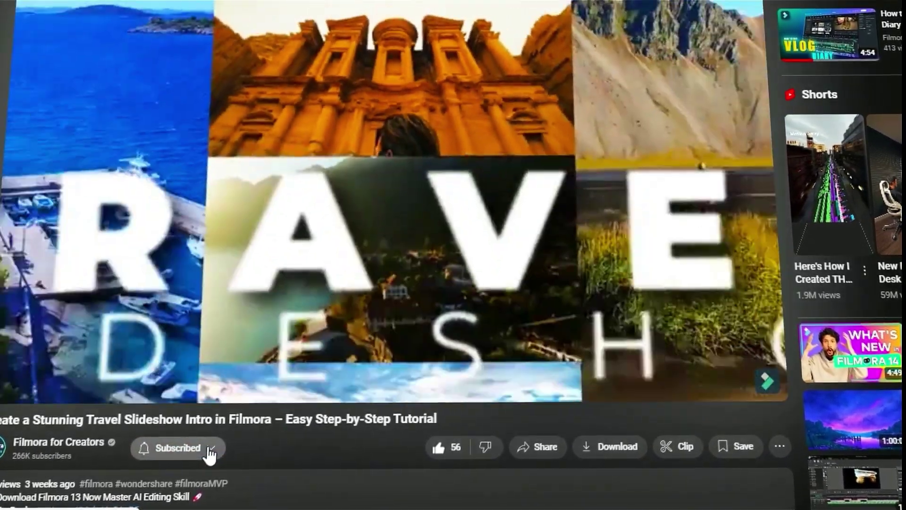
left_click(201, 447)
left_click(267, 454)
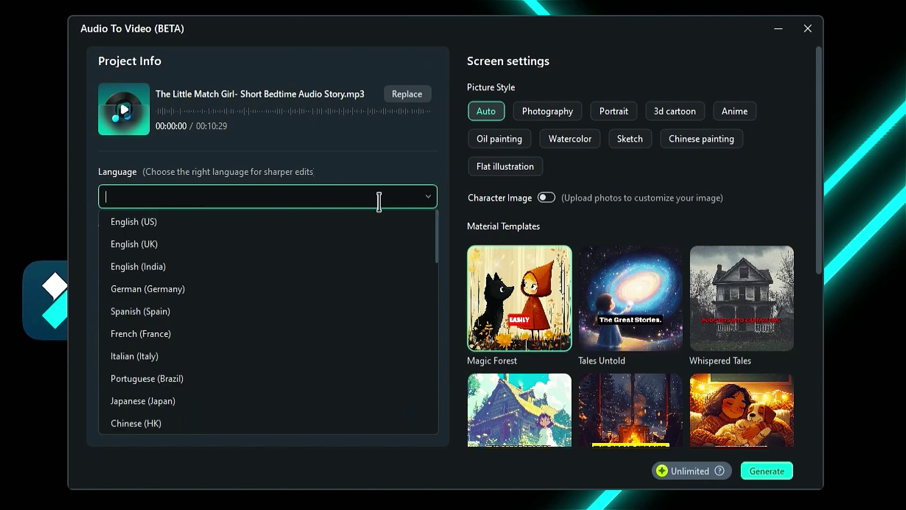
- Choose English (US) as the bedtime story audio's language
left_click(385, 227)
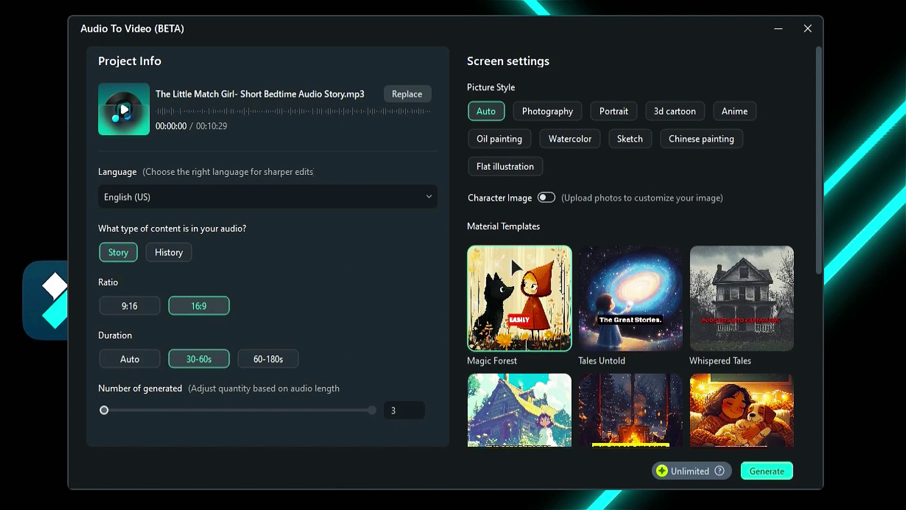
left_click_drag(819, 205, 842, 379)
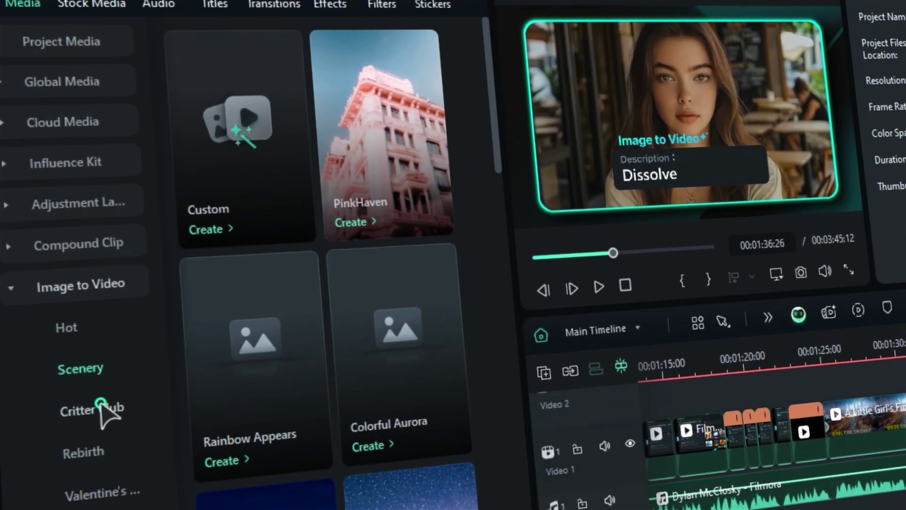
- Upload a photo to Critter Club's Hug Your Love template and generate the white desert car video
left_click(102, 409)
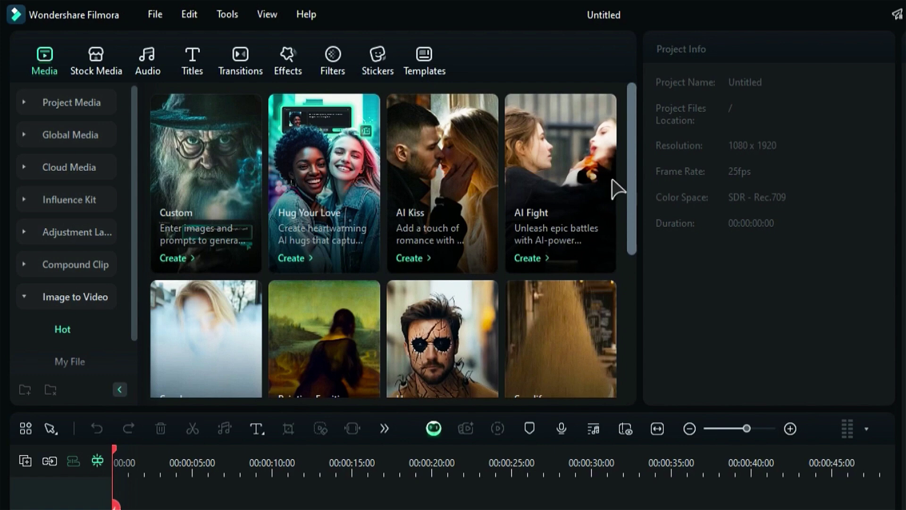
left_click(347, 208)
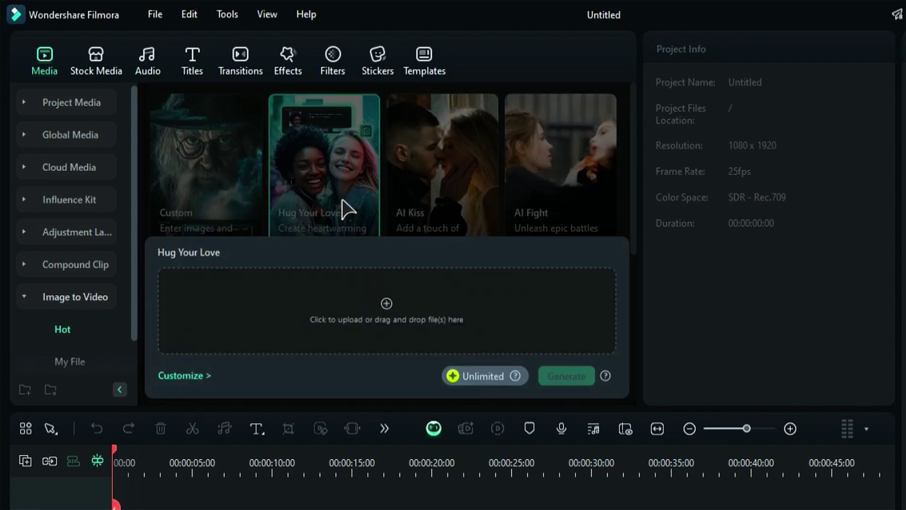
left_click(390, 308)
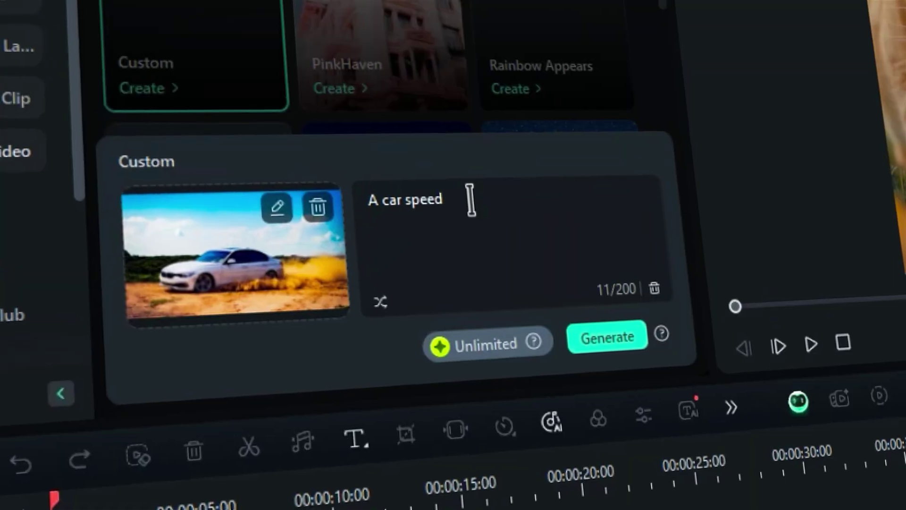
type("ing across the desert with a dynamic camera angle low to the ground, creating a cinematic look.")
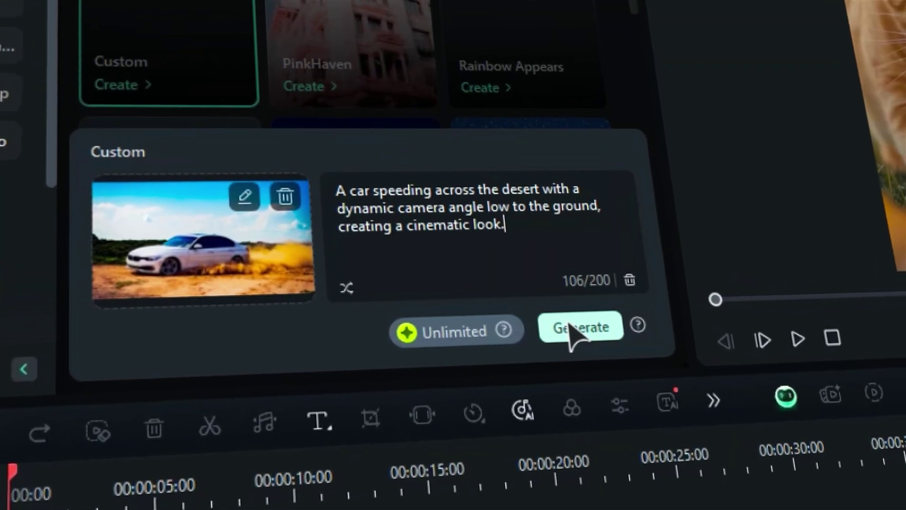
left_click(590, 330)
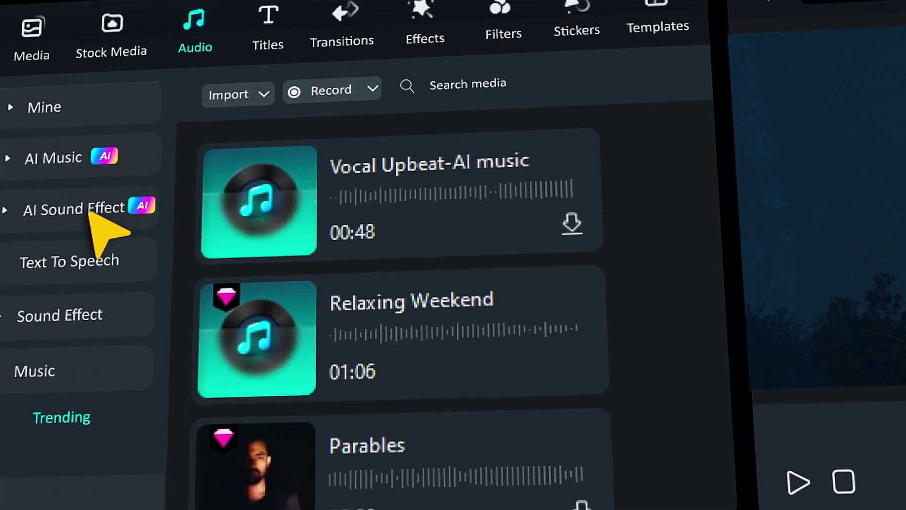
- Generate the thunderstorm-with-rain sound effect, then return to AI Sound Effect for the space blast
left_click(74, 205)
type("Thunderstorm with lightening and rain")
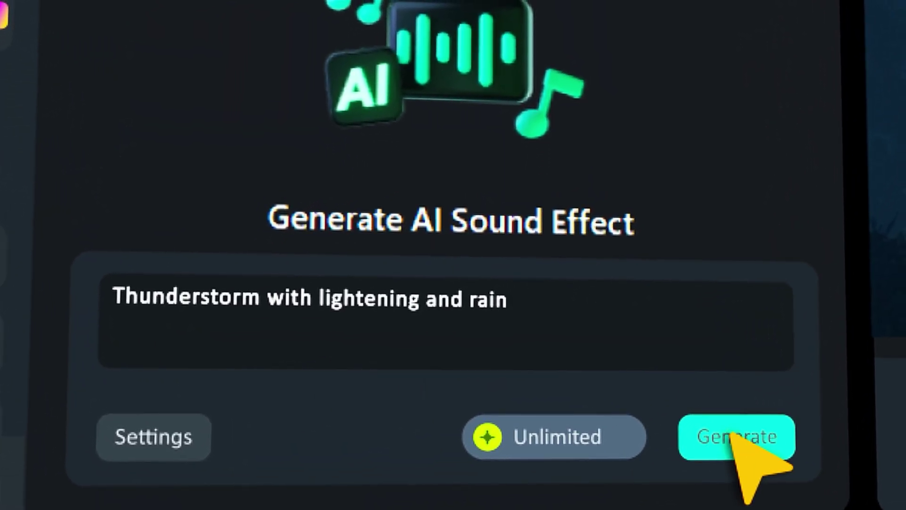
left_click(761, 417)
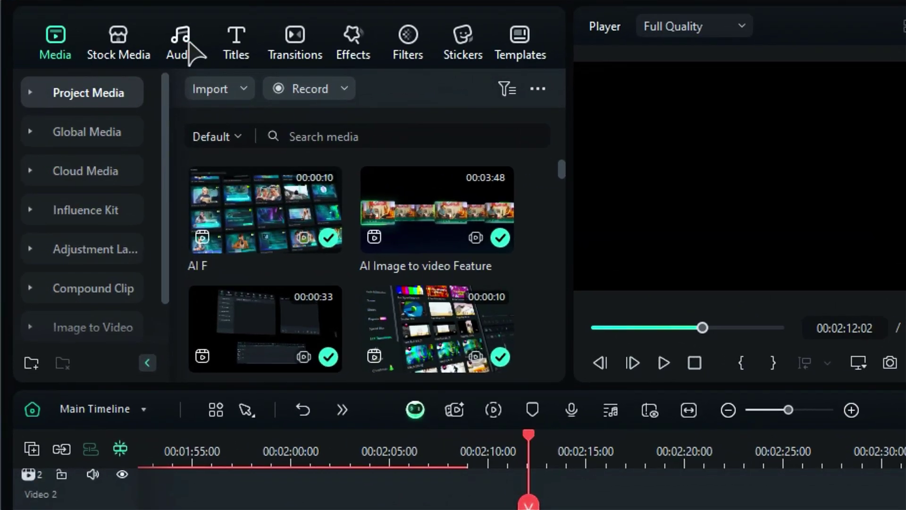
left_click(188, 44)
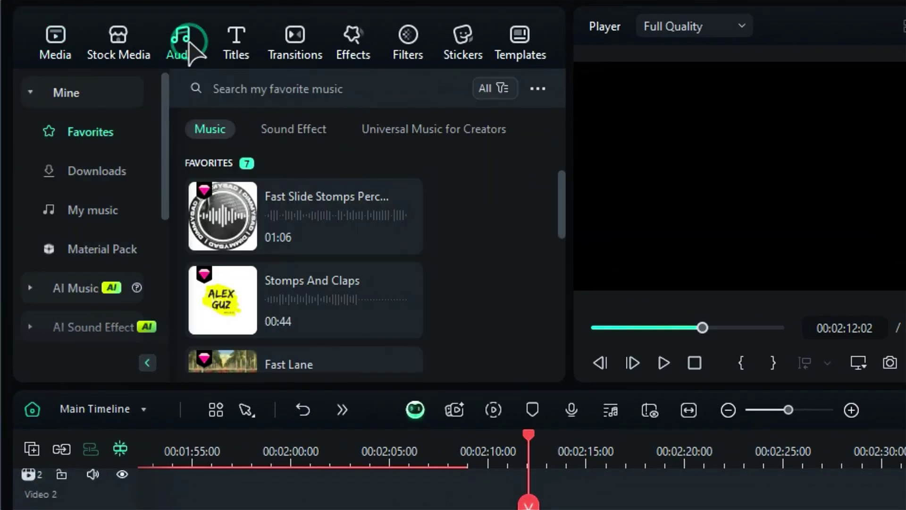
left_click(121, 327)
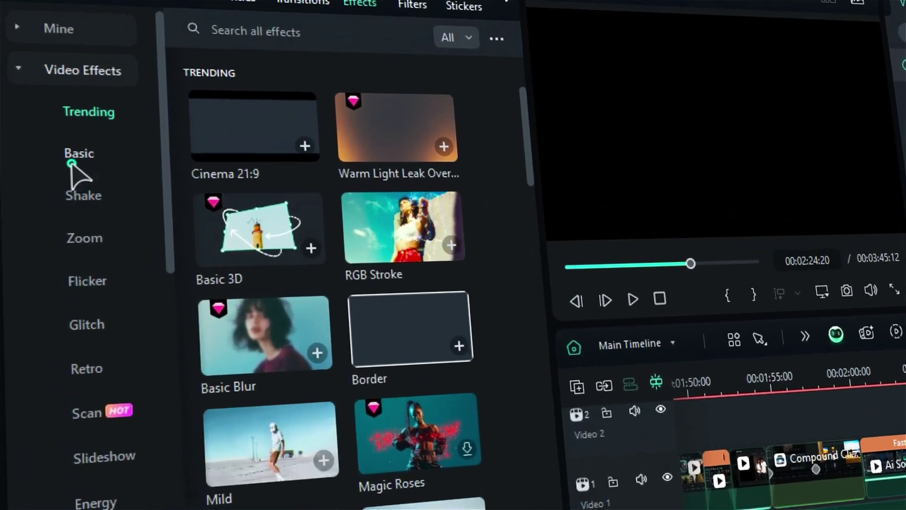
- Browse the Basic, Shake, Zoom, Flicker, Glitch, Retro, Scan, Slideshow and Energy effect categories
left_click(85, 147)
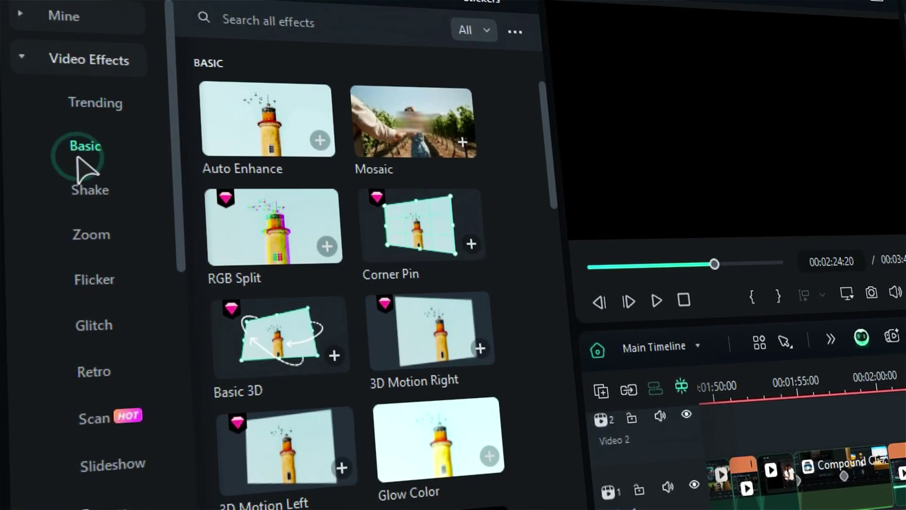
left_click(91, 190)
left_click(98, 233)
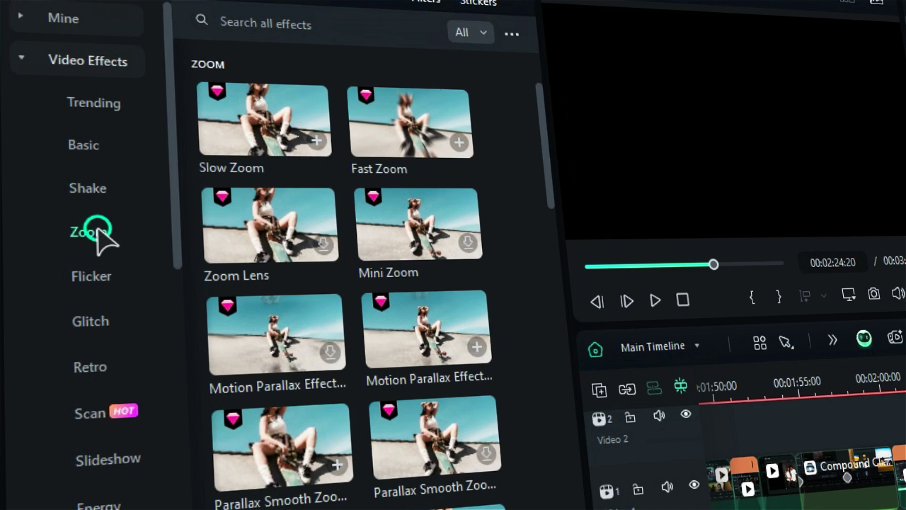
left_click(110, 289)
left_click(92, 319)
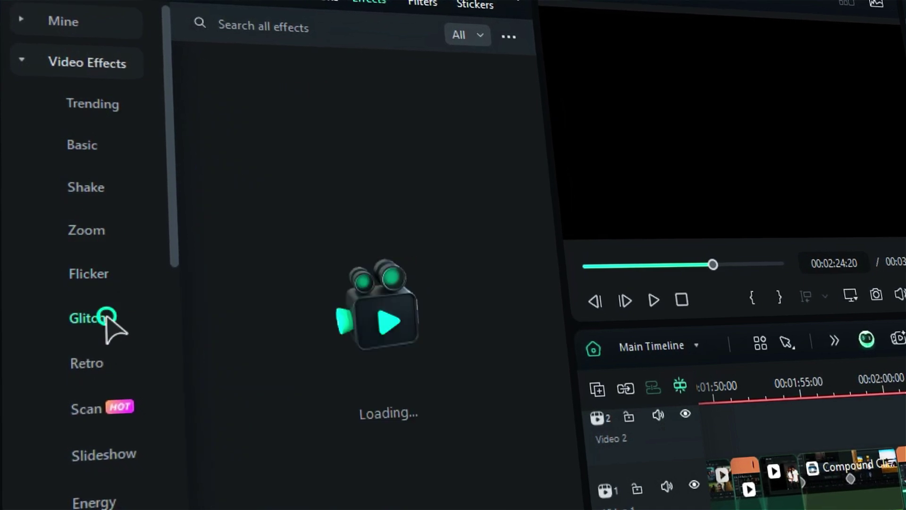
left_click(99, 360)
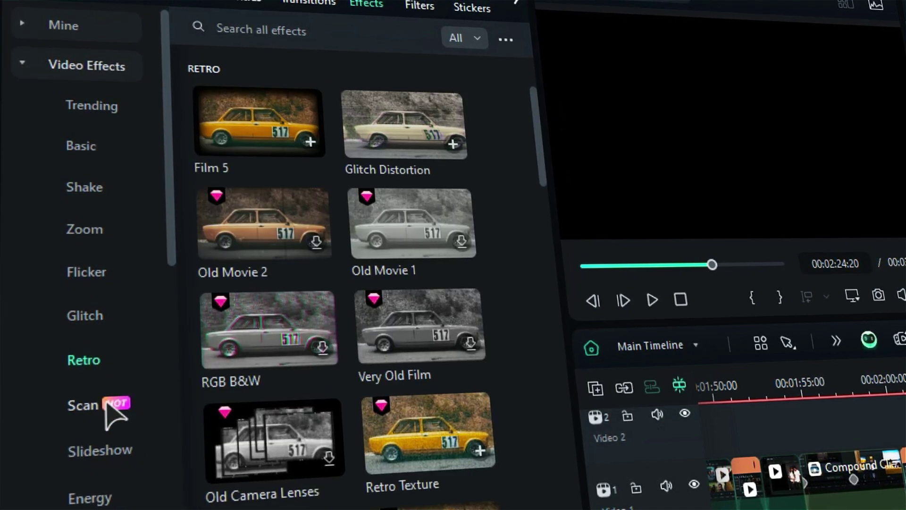
left_click(110, 407)
left_click(121, 434)
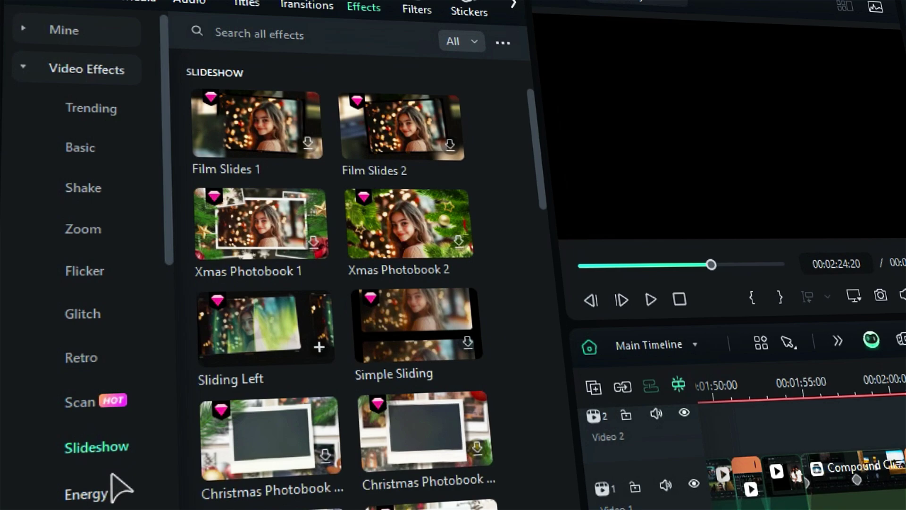
left_click(113, 488)
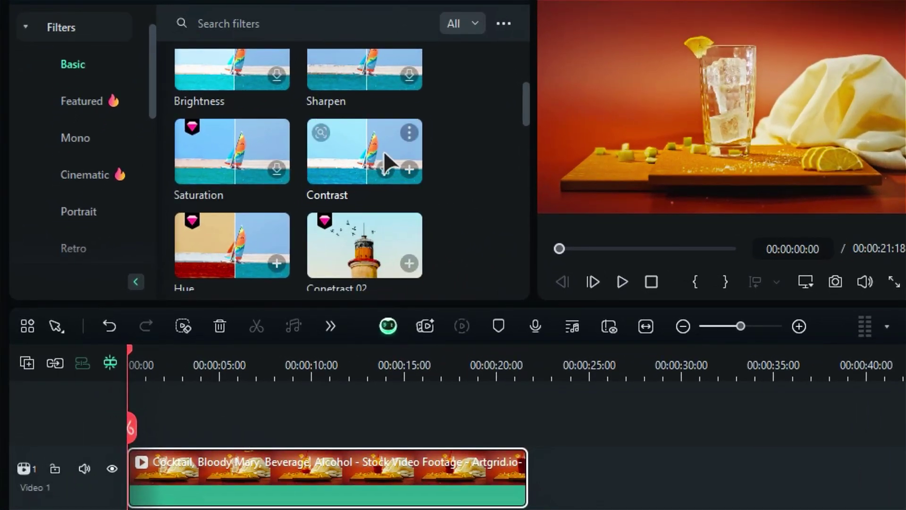
- Drop the Contrast filter onto the cocktail clip and set its strength to 70
left_click_drag(384, 151, 413, 465)
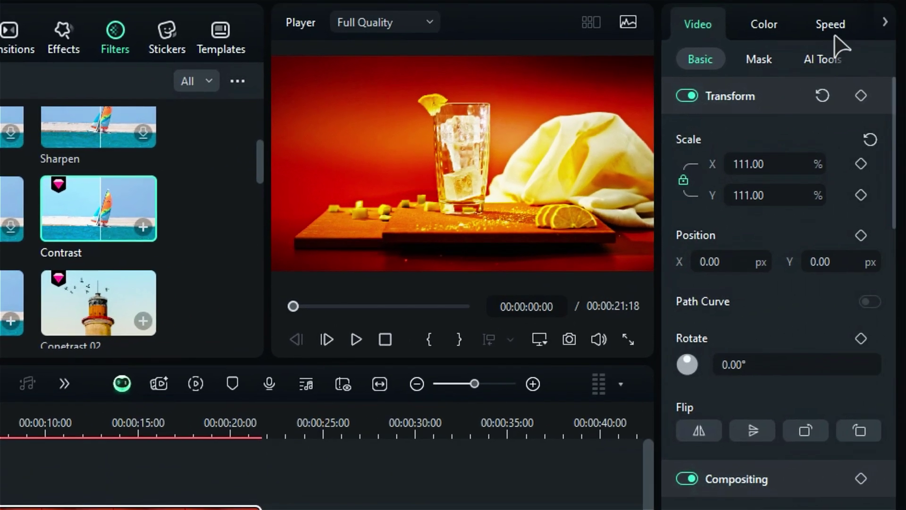
left_click(860, 24)
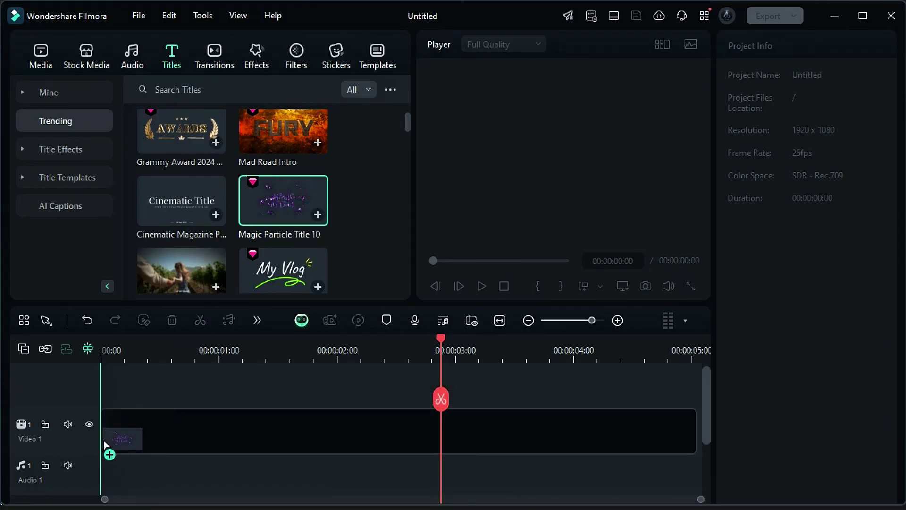
- Place Magic Particle Title 10 on Video 1 and change its font and size
left_click_drag(106, 445, 108, 444)
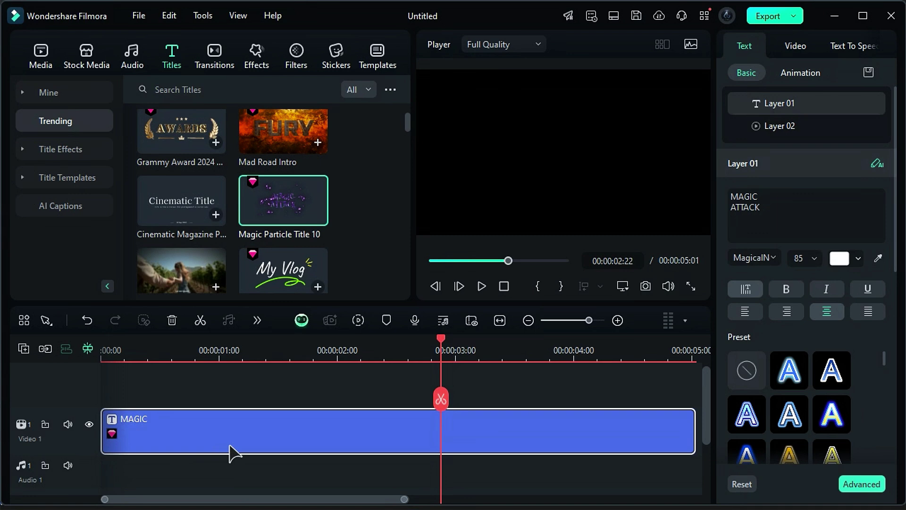
left_click(755, 258)
left_click(804, 257)
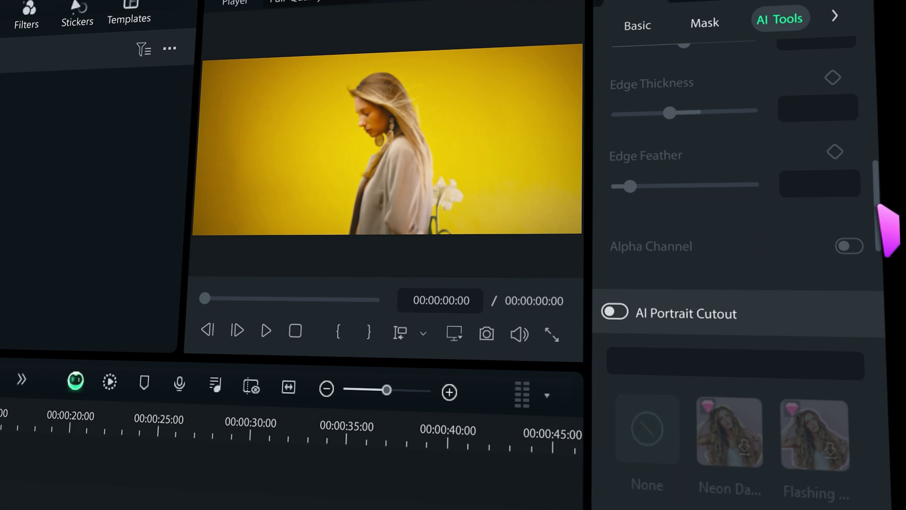
left_click_drag(879, 212, 881, 339)
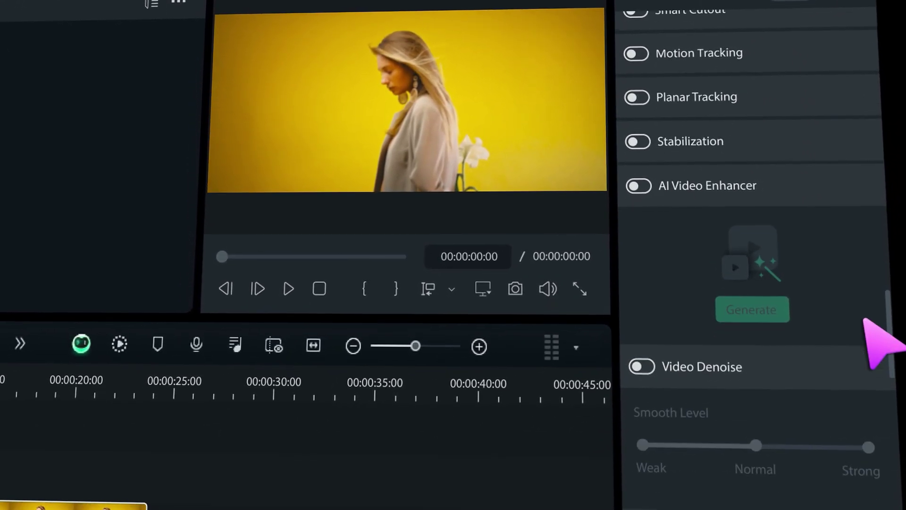
- Enable AI Video Enhancer on the woman-on-yellow clip, generate it, and play the result
left_click(639, 186)
left_click(747, 311)
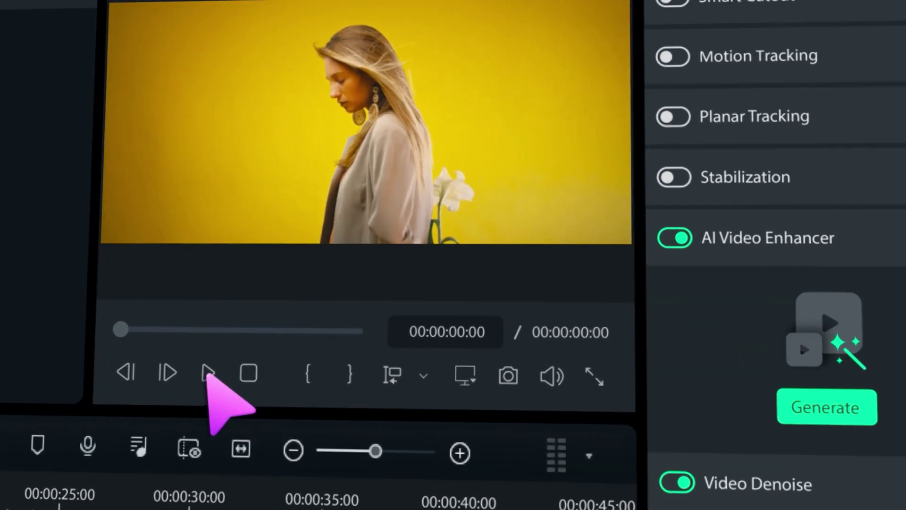
left_click(209, 373)
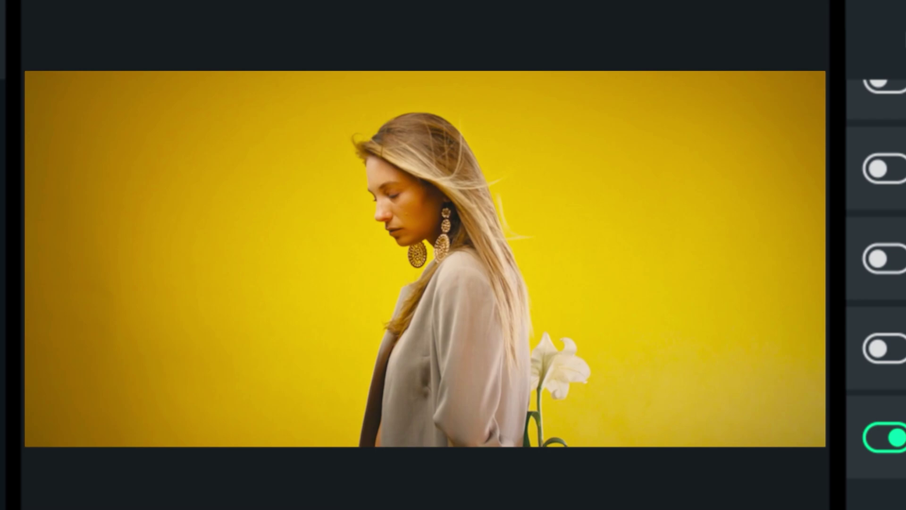